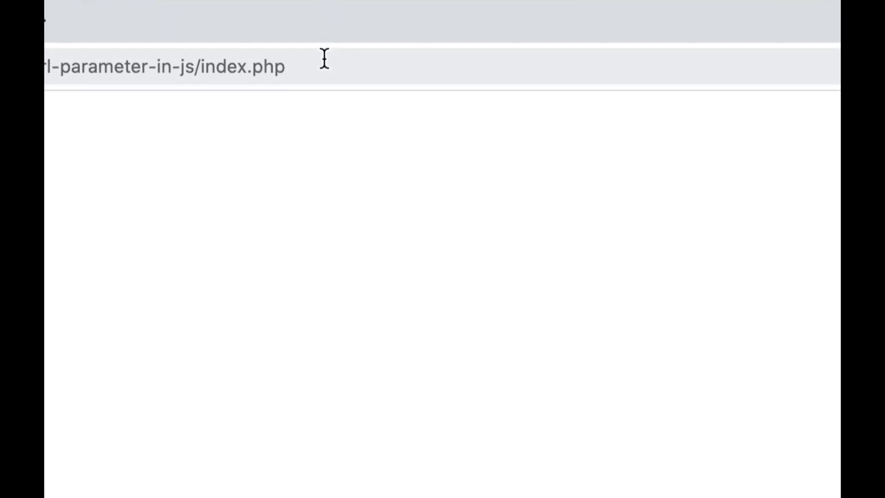
# Step: Load the local index.php page with ?data=123 appended to its address, then head to the editor
pyautogui.click(381, 46)
pyautogui.press('Right')
pyautogui.write('?data=123')
pyautogui.press('Return')
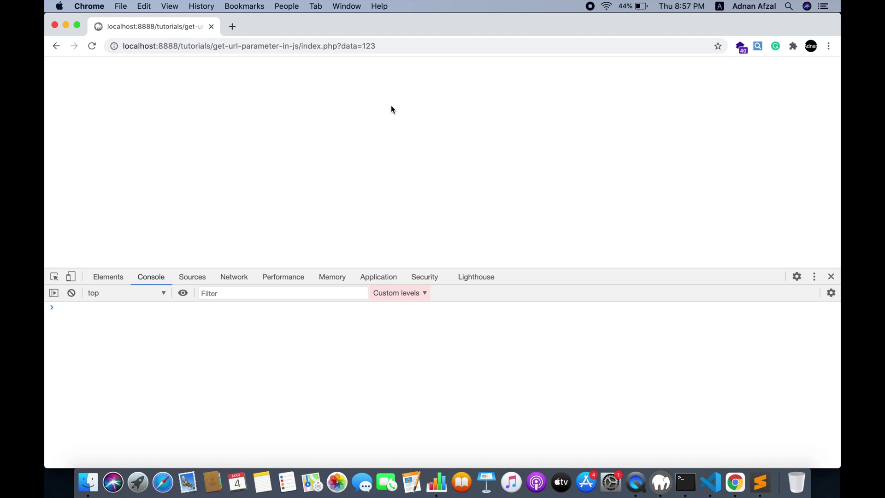
pyautogui.press('super+Tab')
# Step: Write a hidden input tag with type="hidden" and id="data" in index.php
pyautogui.press('Tab')
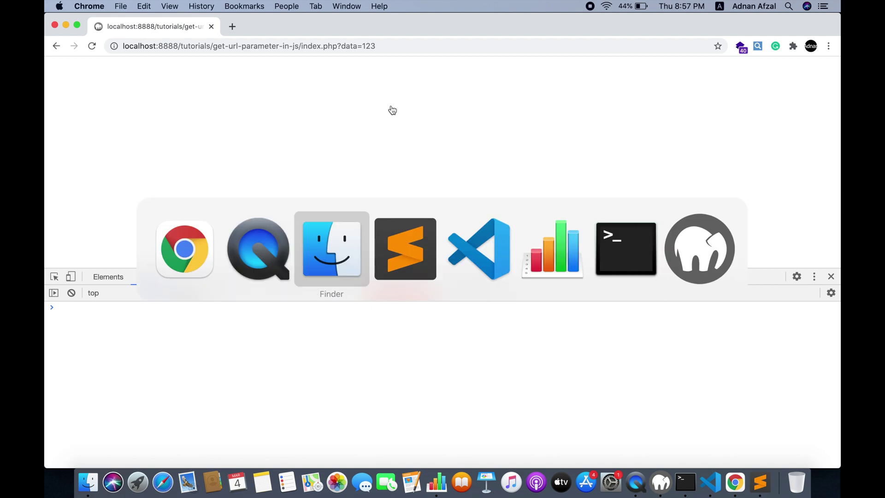
pyautogui.press('Tab')
pyautogui.write('<in')
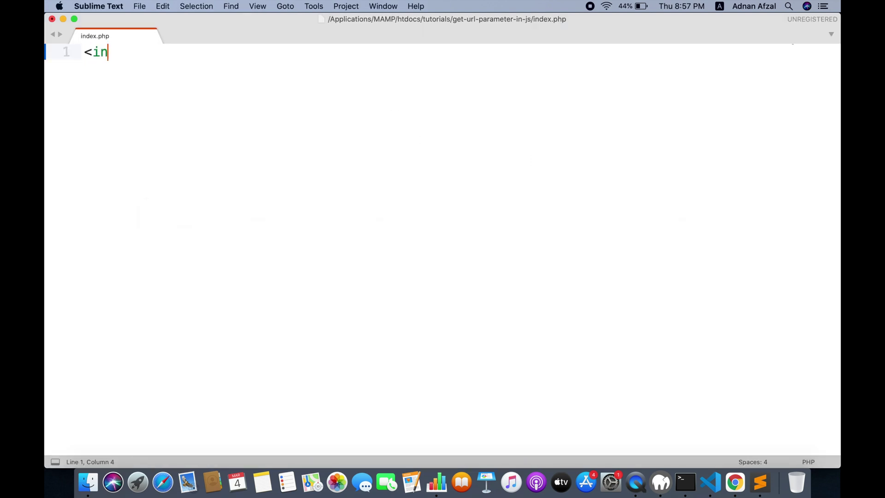
pyautogui.write('put>')
pyautogui.press('Left')
pyautogui.write('/')
pyautogui.press('Left')
pyautogui.press('Left')
pyautogui.write('t')
pyautogui.write('ype=""')
pyautogui.press('Left')
pyautogui.write('hid')
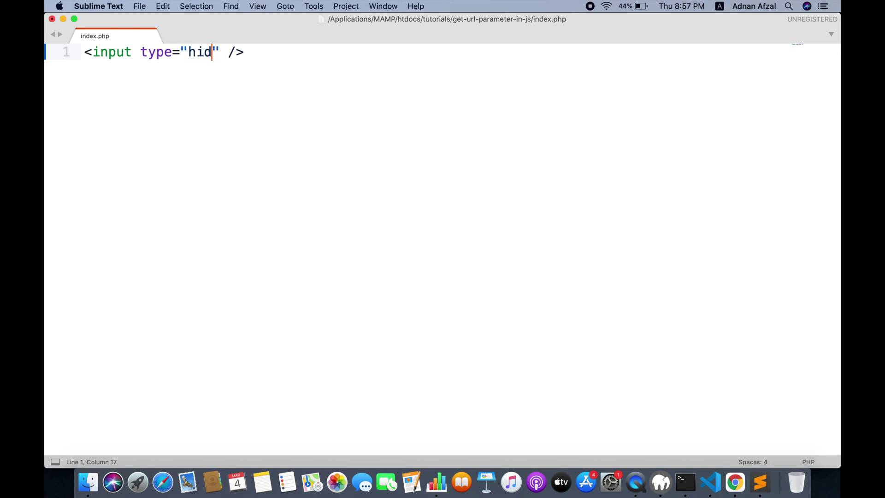
pyautogui.write('den')
pyautogui.press('Right')
pyautogui.write('id=')
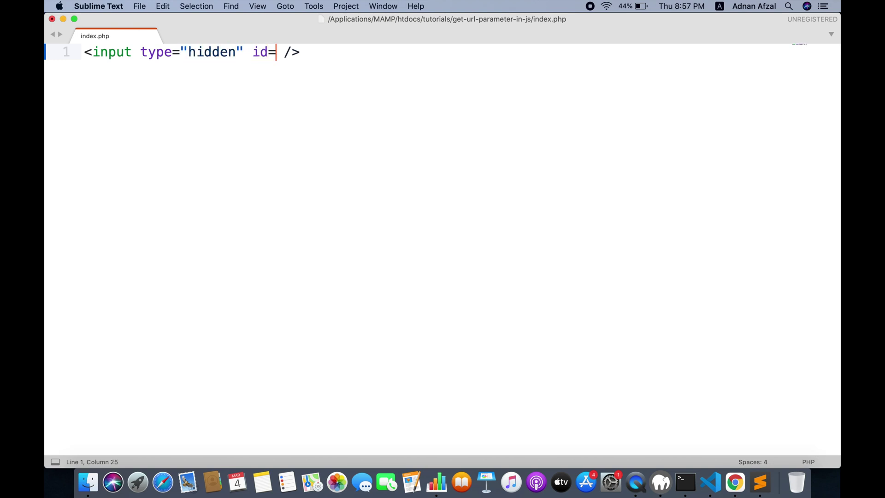
pyautogui.write('"d"')
pyautogui.press('Left')
pyautogui.write('data')
pyautogui.press('Right')
pyautogui.write('va')
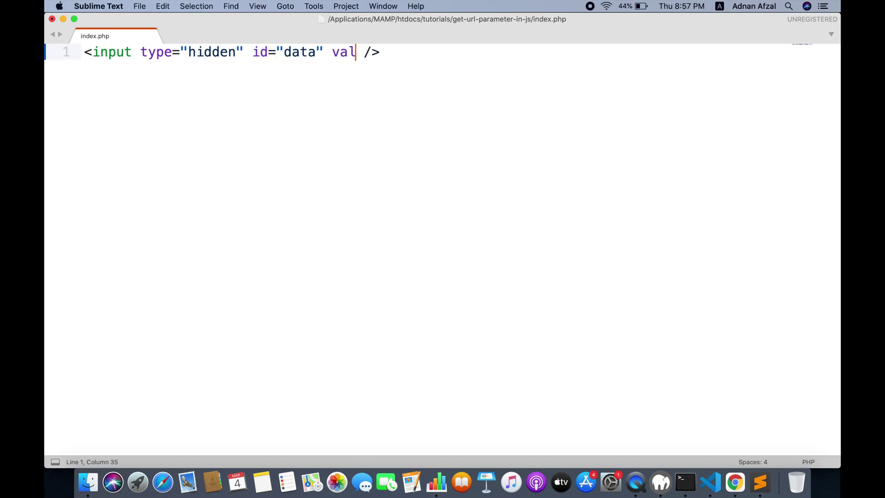
pyautogui.write('lue=""')
# Step: Fill the input's value with <?php echo $_GET['data']; ?>, save index.php, and leave blank lines below
pyautogui.press('Left')
pyautogui.write('<?php echo  ?>')
pyautogui.press('Left')
pyautogui.press('Left')
pyautogui.press('Left')
pyautogui.write('$_GET[];')
pyautogui.press('Left')
pyautogui.press('Left')
pyautogui.write("'data")
pyautogui.press('super+s')
pyautogui.press('super+Right')
pyautogui.press('Return')
pyautogui.press('Return')
pyautogui.write('<script></script>')
# Step: Add a <script> block containing window.addEventListener("load", function () { }) with an empty body
pyautogui.hotkey('alt', 'Left')
pyautogui.press('Return')
pyautogui.write('window.add')
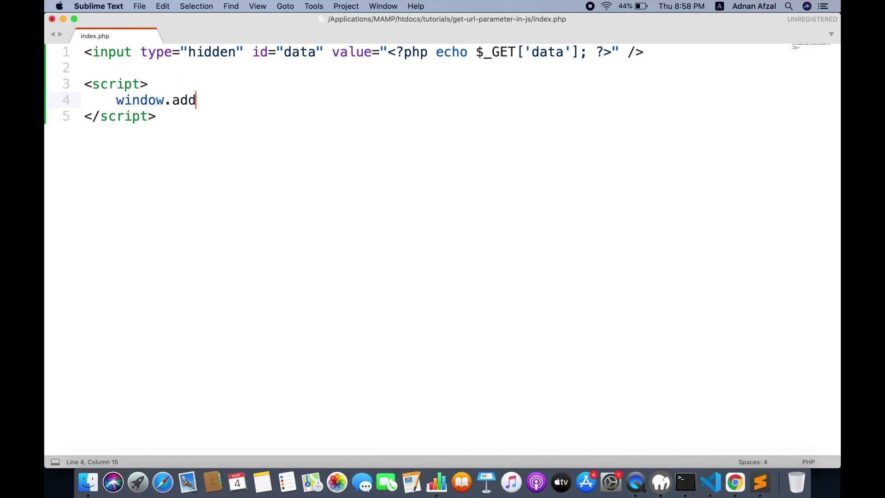
pyautogui.write('EventListene')
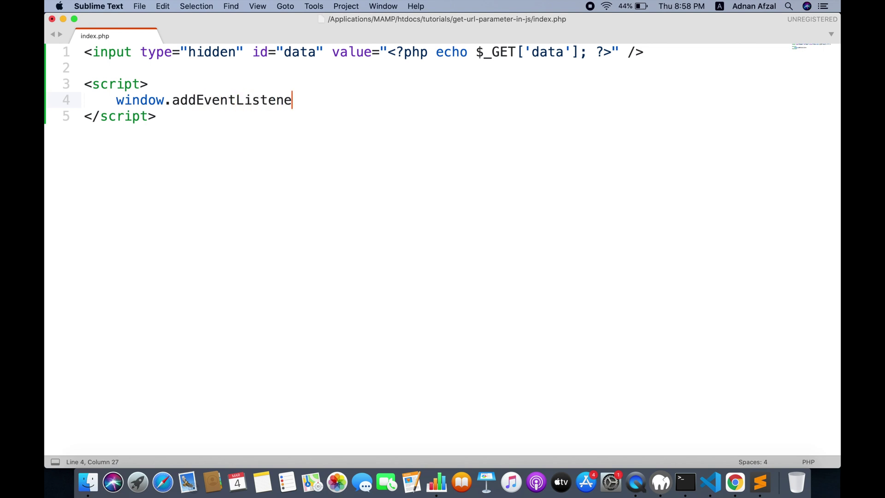
pyautogui.write('r();')
pyautogui.press('Left')
pyautogui.press('Left')
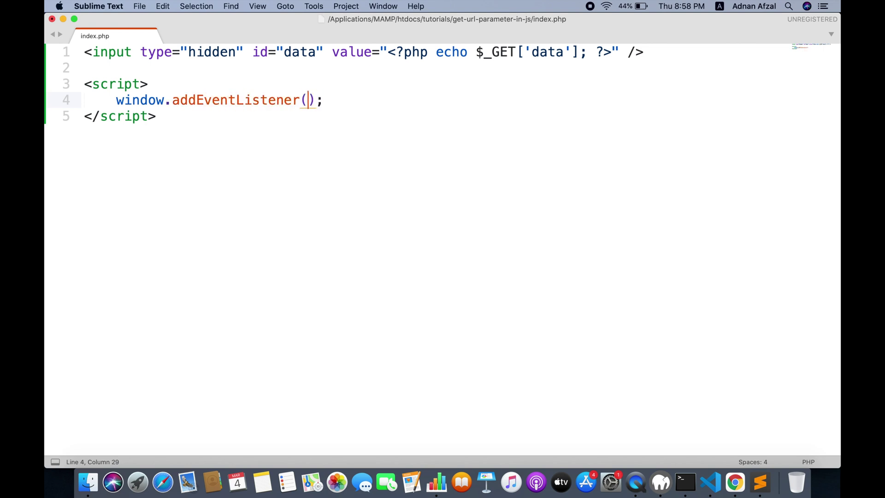
pyautogui.write('""')
pyautogui.press('Left')
pyautogui.write('load')
pyautogui.press('Right')
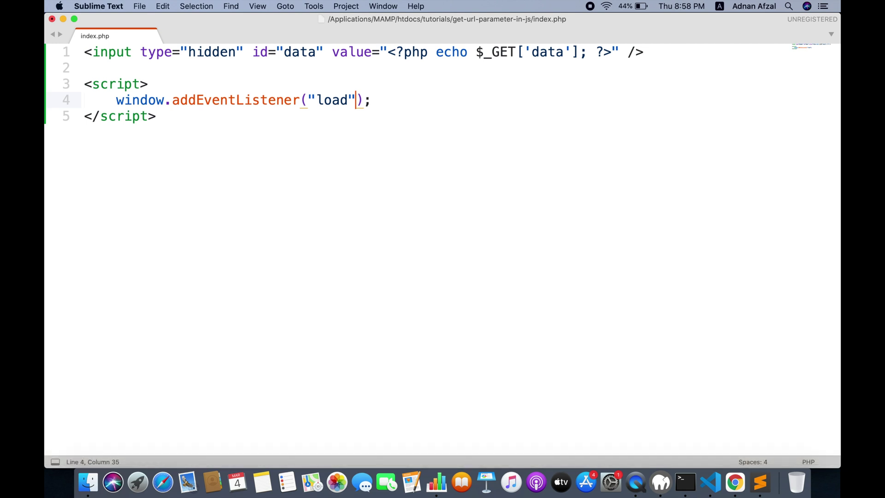
pyautogui.write(', function ()')
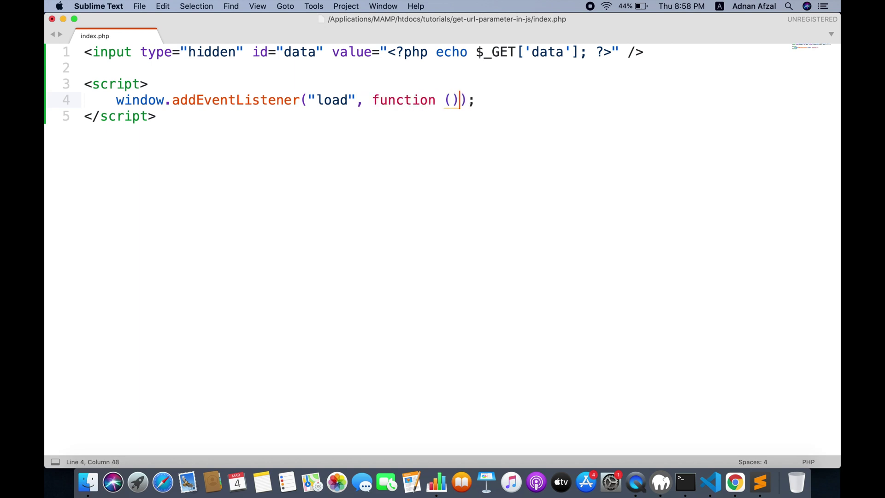
pyautogui.write(' {')
pyautogui.press('Return')
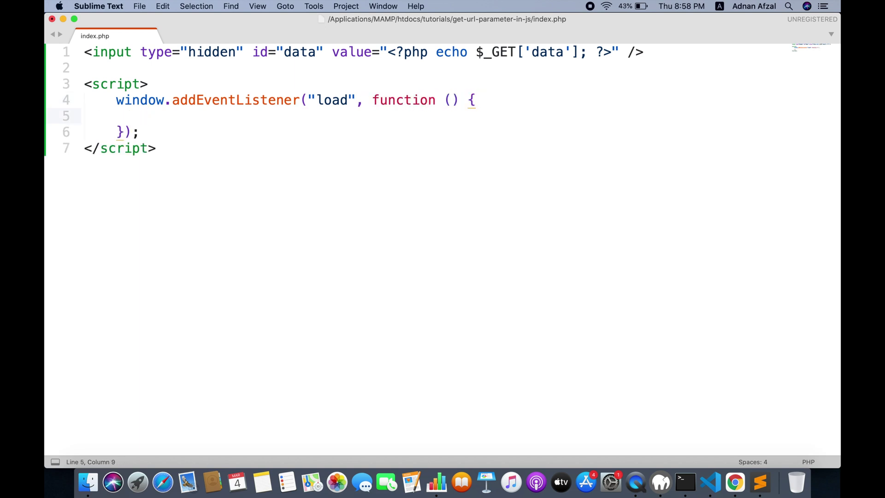
pyautogui.write('var data = document.getElementById();')
# Step: Declare var data = document.getElementById("data").value; inside the load handler
pyautogui.press('Left')
pyautogui.press('Left')
pyautogui.write('""')
pyautogui.doubleClick(300, 52)
pyautogui.press('super+c')
pyautogui.click(439, 115)
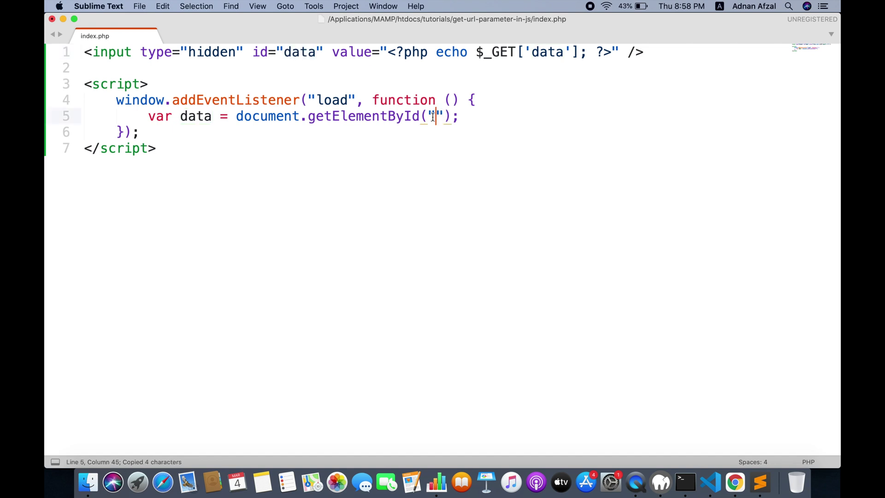
pyautogui.press('super+v')
pyautogui.press('Right')
pyautogui.press('Right')
pyautogui.write('.value')
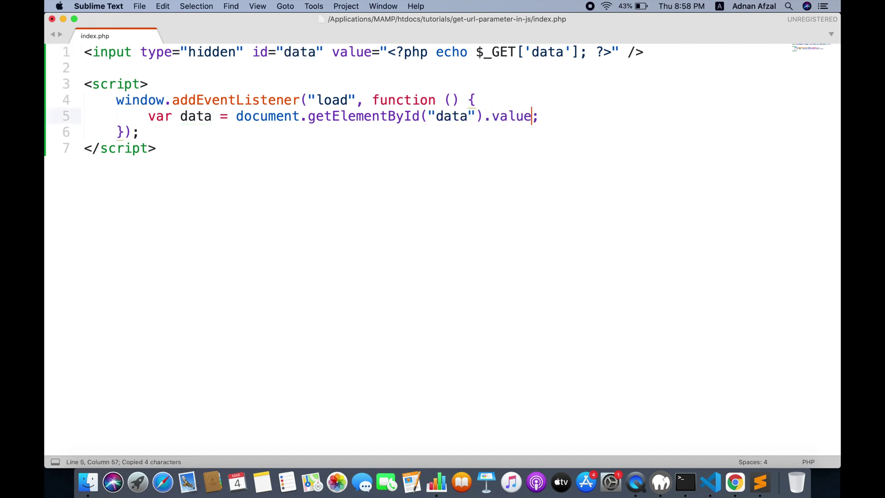
pyautogui.press('End')
pyautogui.press('Return')
pyautogui.write('console.log')
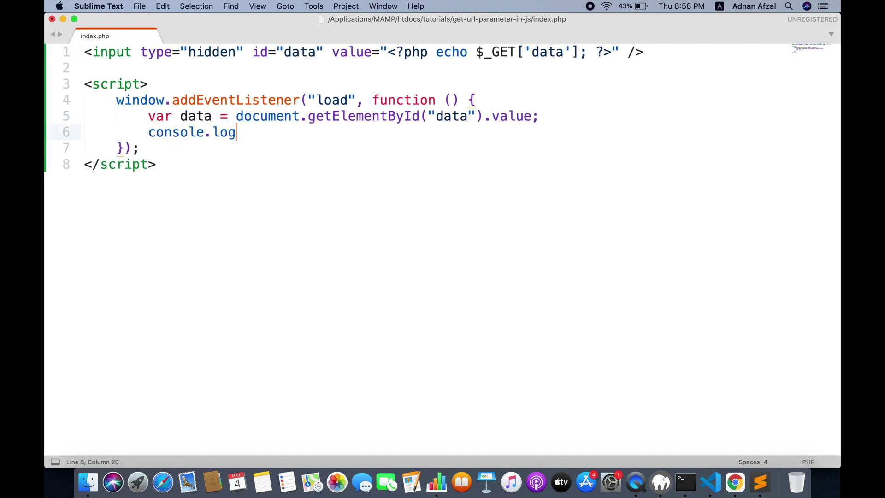
pyautogui.write('();')
# Step: Add console.log(data); after it, save index.php, and return to Chrome
pyautogui.press('Up')
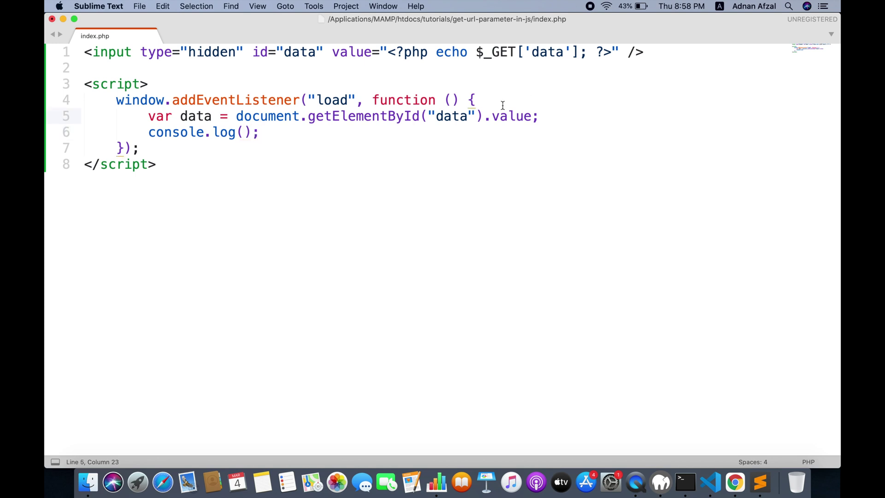
pyautogui.doubleClick(193, 116)
pyautogui.press('super+c')
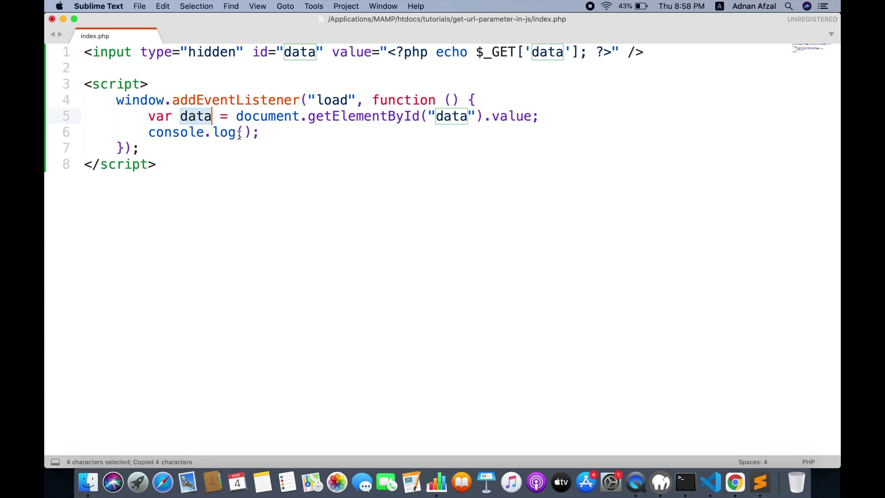
pyautogui.click(240, 134)
pyautogui.press('super+v')
pyautogui.press('super+s')
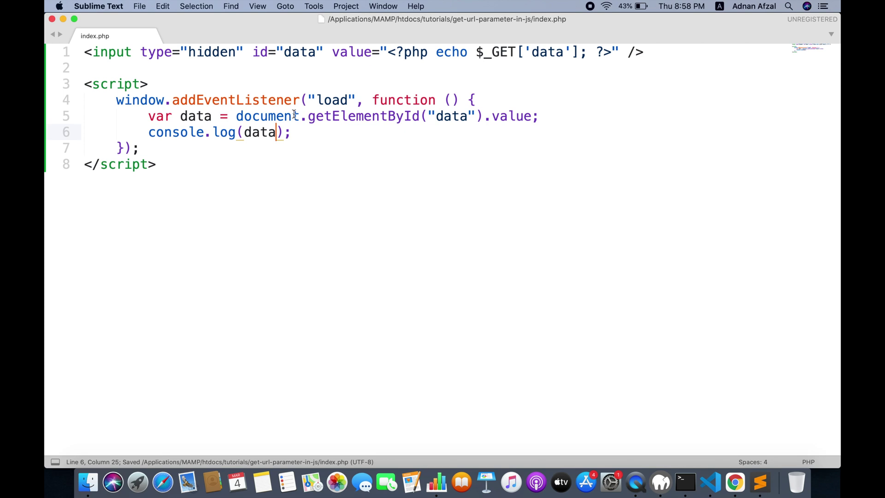
pyautogui.press('super+Tab')
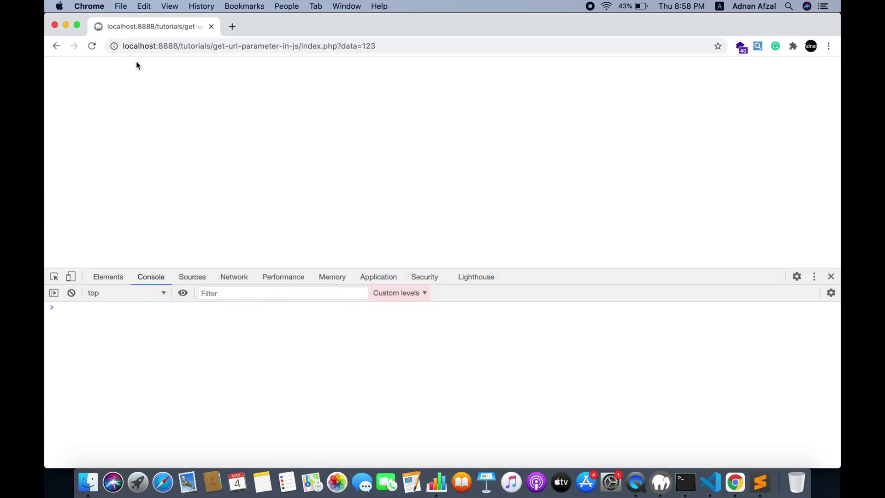
# Step: Reload index.php so the console logs 123 from the data parameter
pyautogui.click(93, 46)
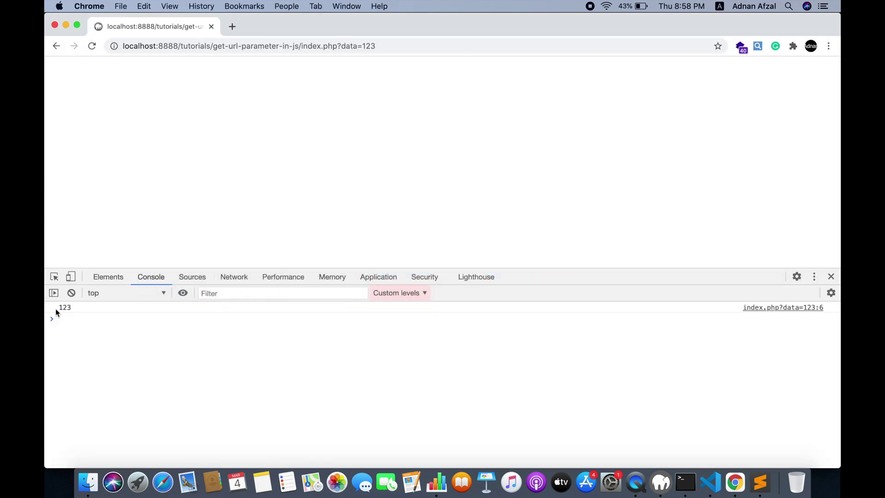